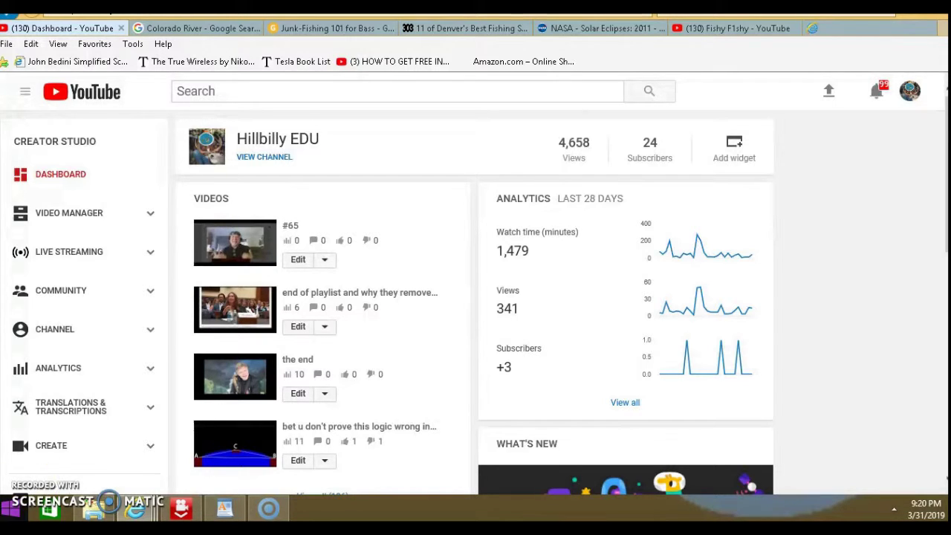
pyautogui.moveTo(942, 81); pyautogui.dragTo(934, 268)
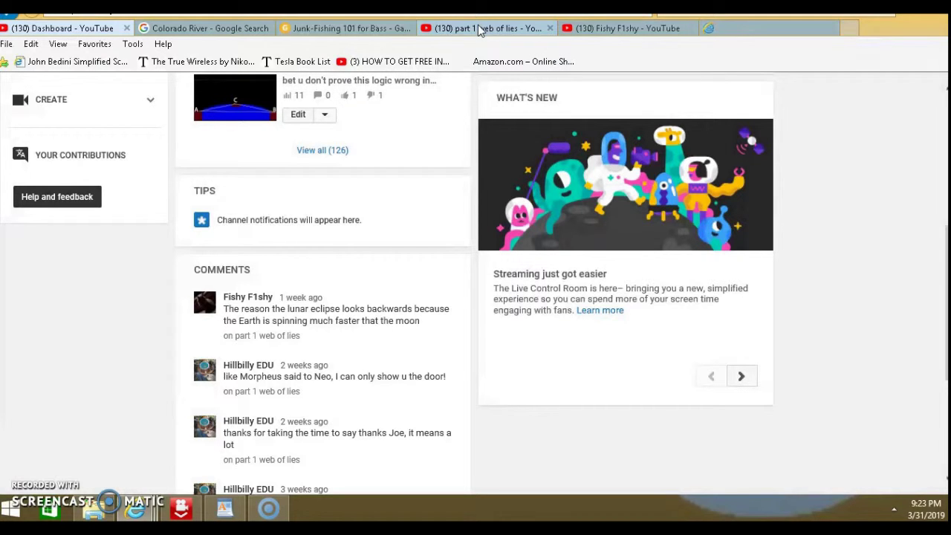
pyautogui.click(478, 27)
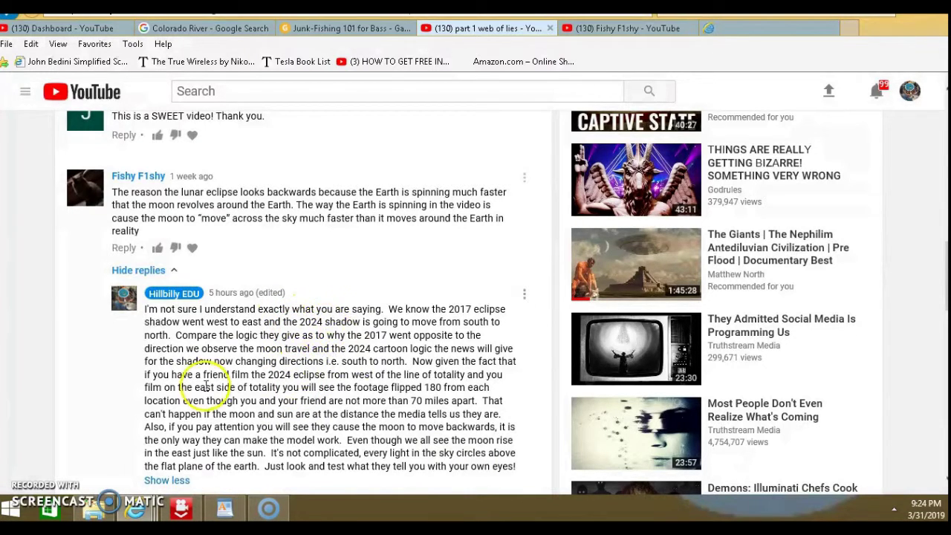
# Switch to Fishy F1shy's channel tab and page its Subscriptions carousel left, then right.
pyautogui.hotkey('ctrl', 'Tab')
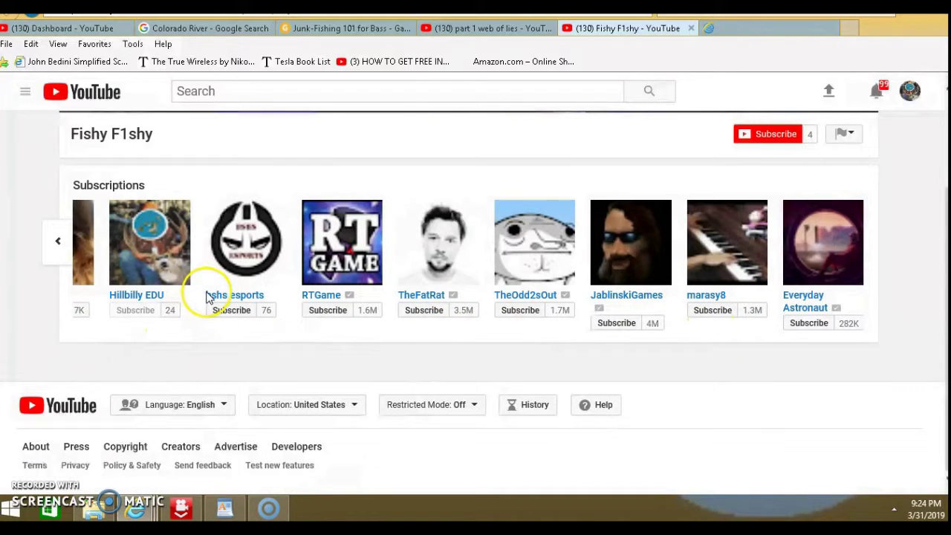
pyautogui.click(59, 245)
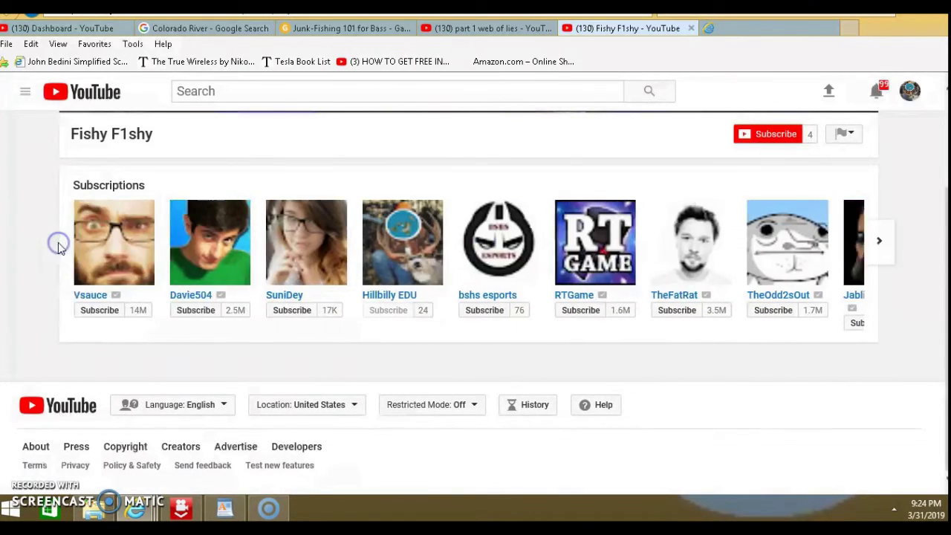
pyautogui.click(865, 241)
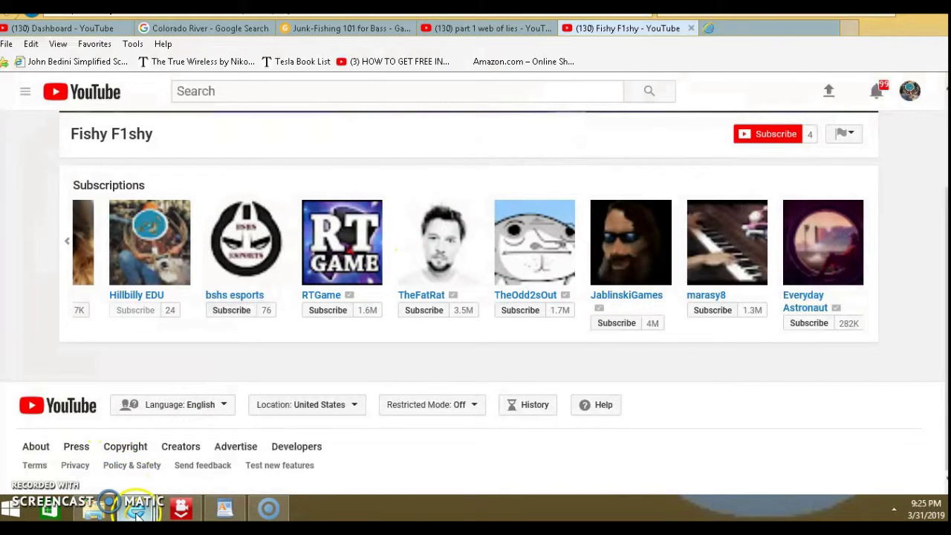
pyautogui.moveTo(136, 509)
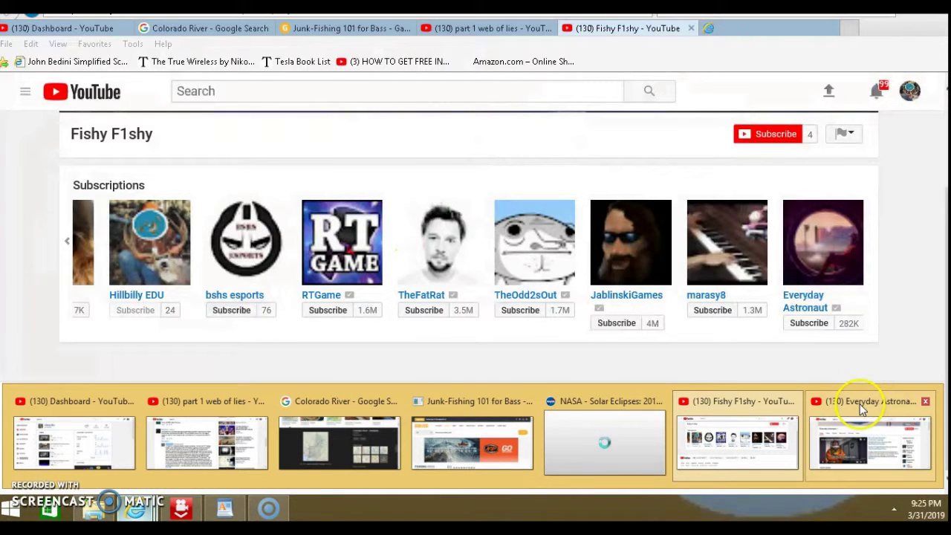
# Bring up the Everyday Astronaut channel window from the taskbar preview.
pyautogui.click(870, 443)
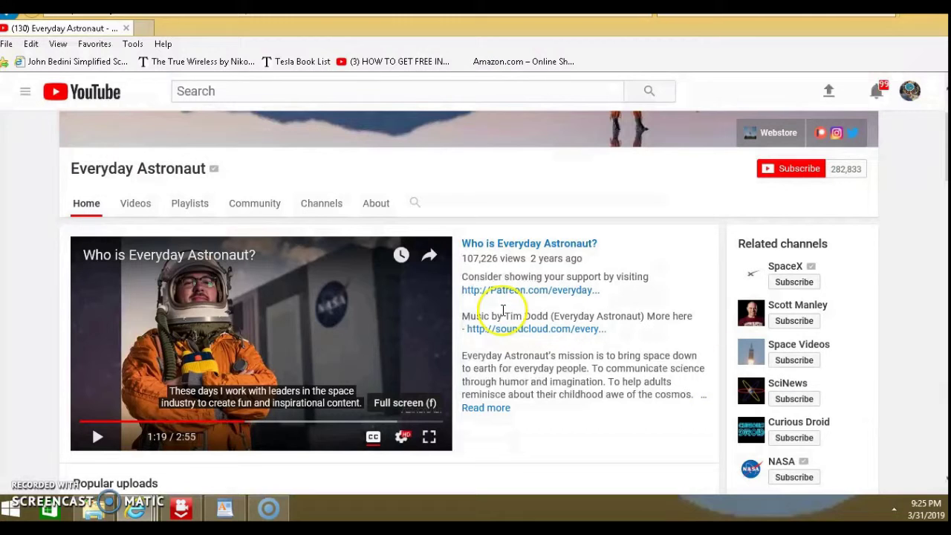
pyautogui.moveTo(261, 342)
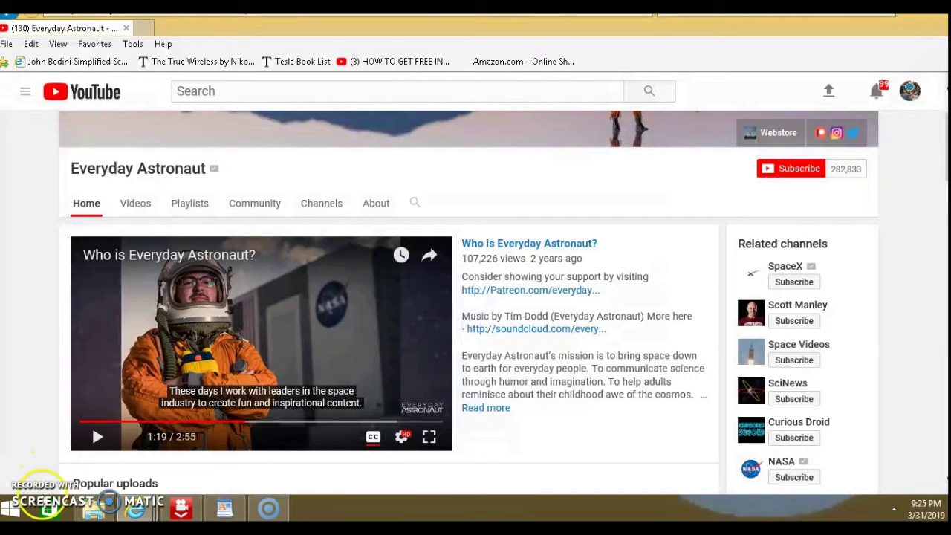
# Minimize the browser to reveal the desktop and its browser window thumbnails.
pyautogui.click(269, 508)
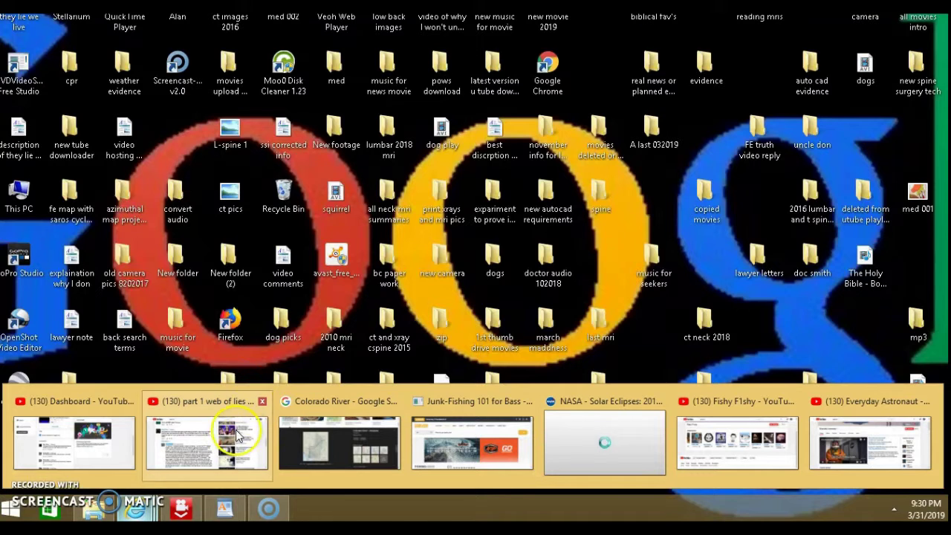